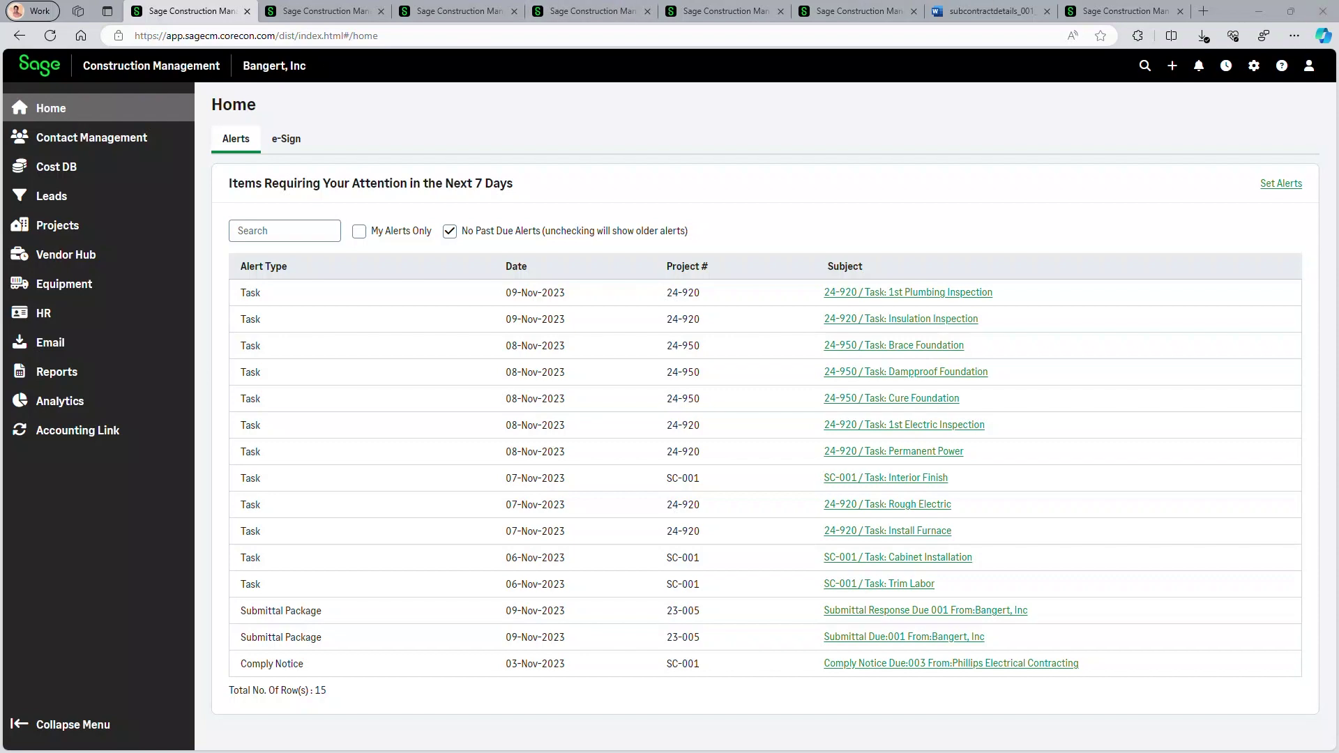
# Review RFI # 001 'Is color correct?' full screen, then move its window to the right edge
pyautogui.moveTo(1111, 127); pyautogui.dragTo(931, 133)
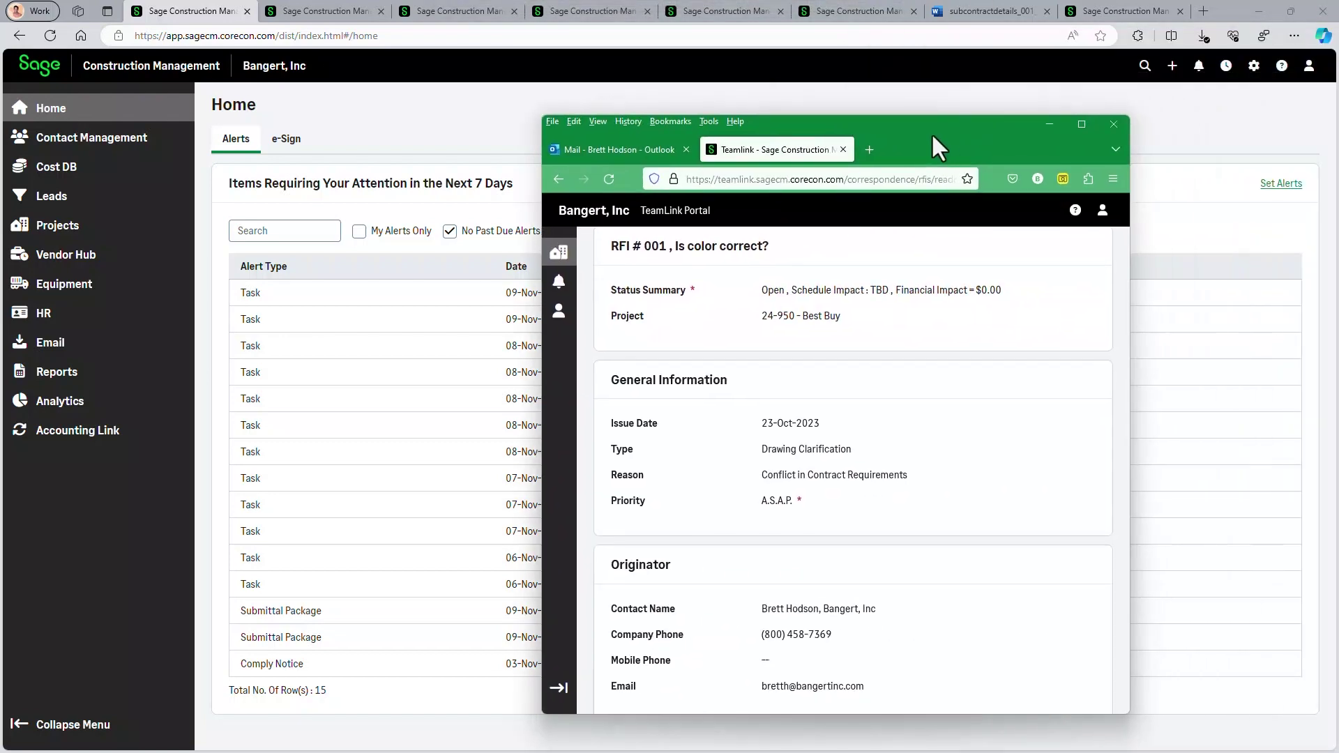
pyautogui.doubleClick(931, 133)
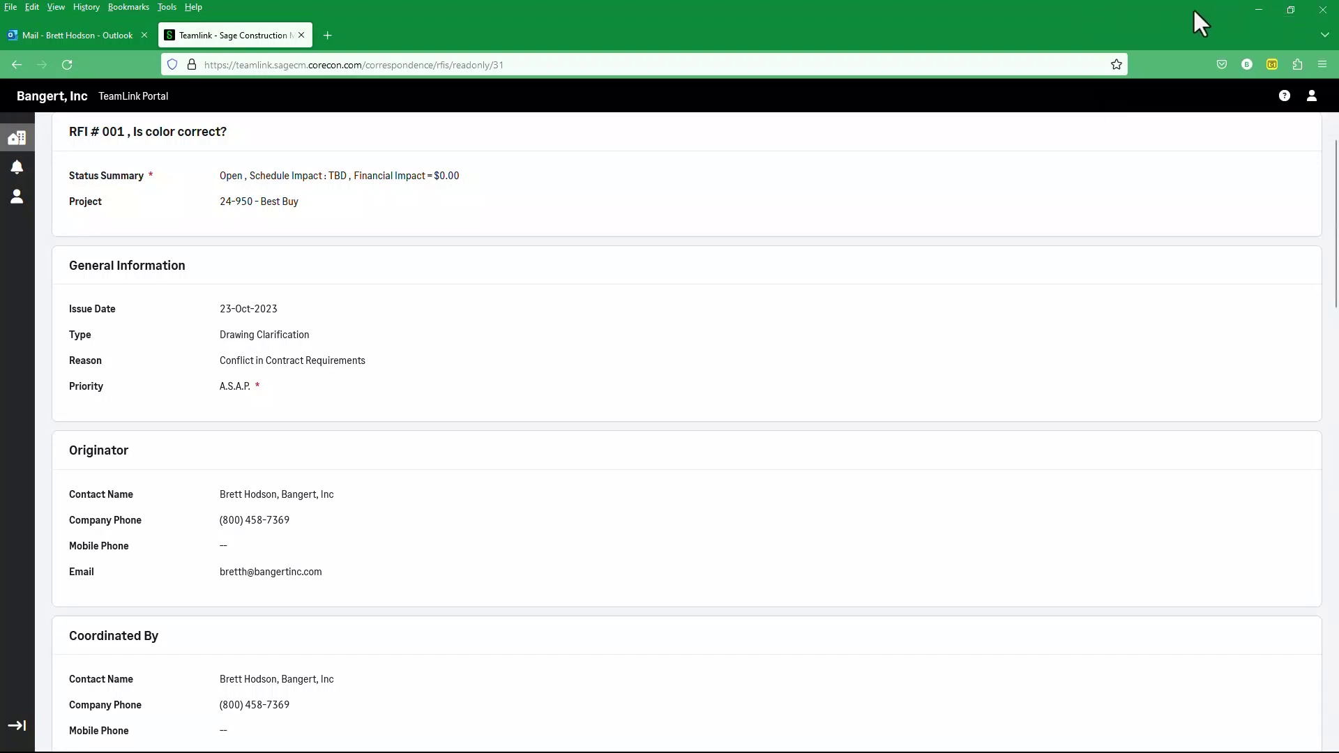
pyautogui.click(1285, 16)
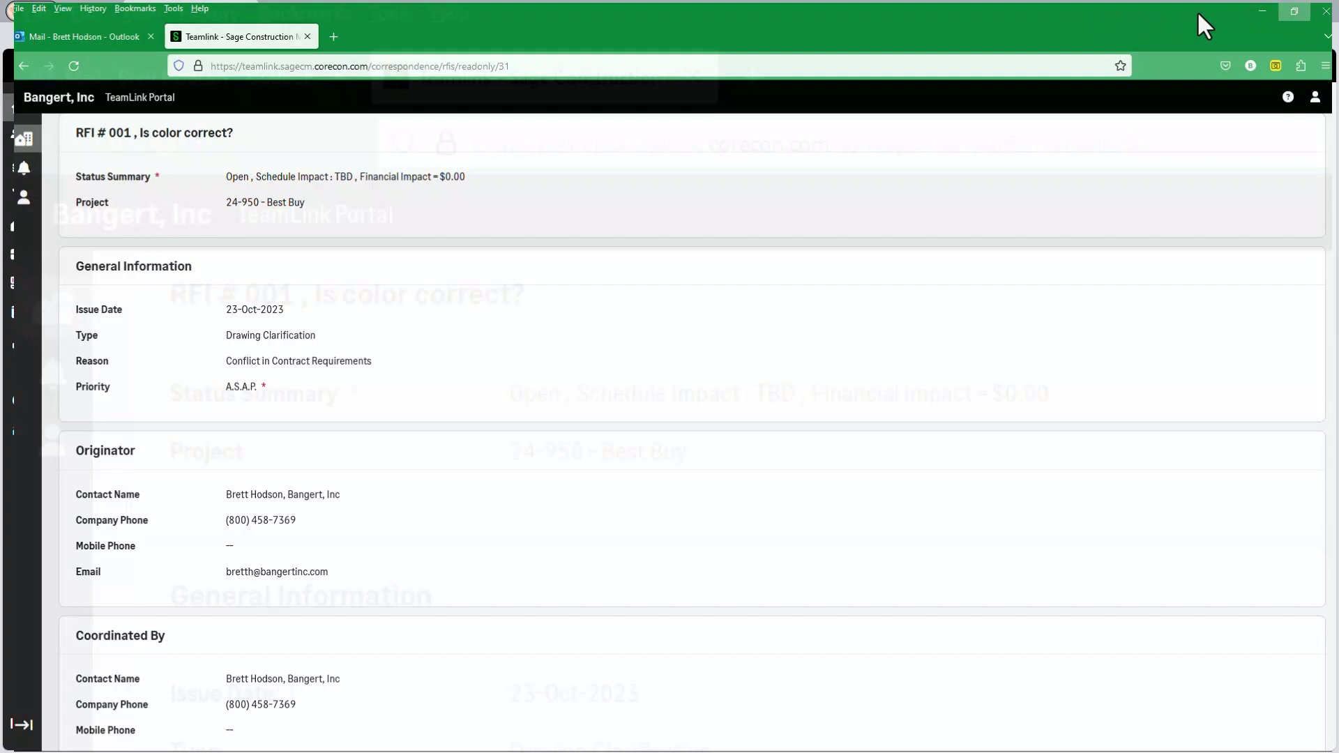
pyautogui.moveTo(939, 123)
pyautogui.mouseDown()
pyautogui.moveTo(1338, 71)
pyautogui.moveTo(1337, 60)
pyautogui.mouseUp()
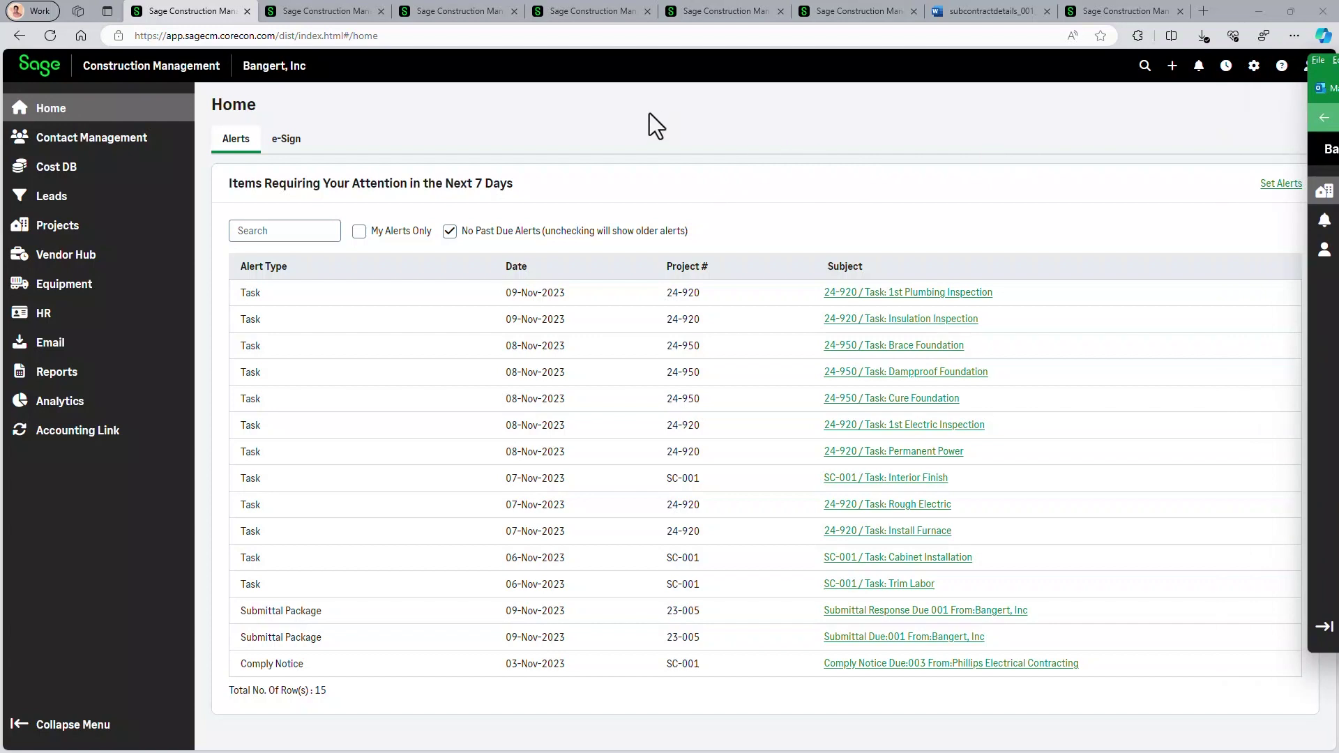
# Check the pending e-Sign documents on Home, then return to the alerts list
pyautogui.click(283, 150)
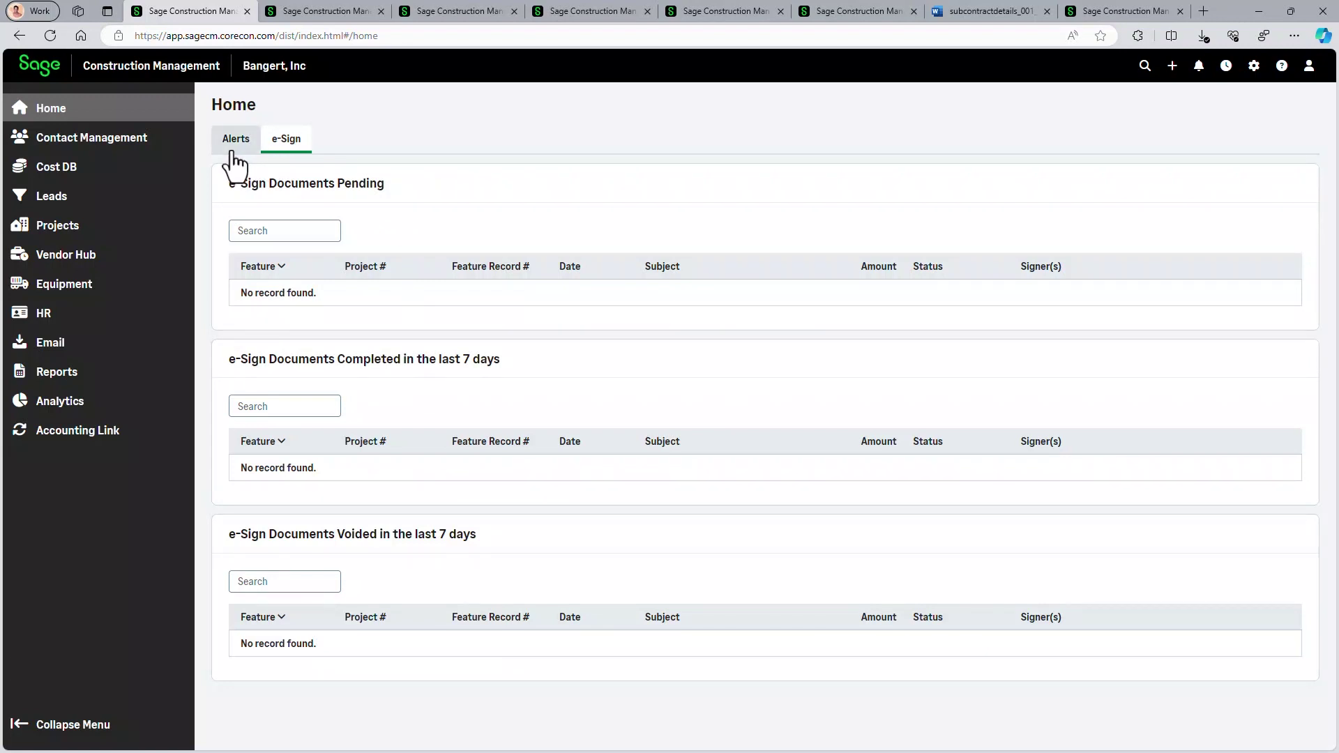
pyautogui.click(234, 151)
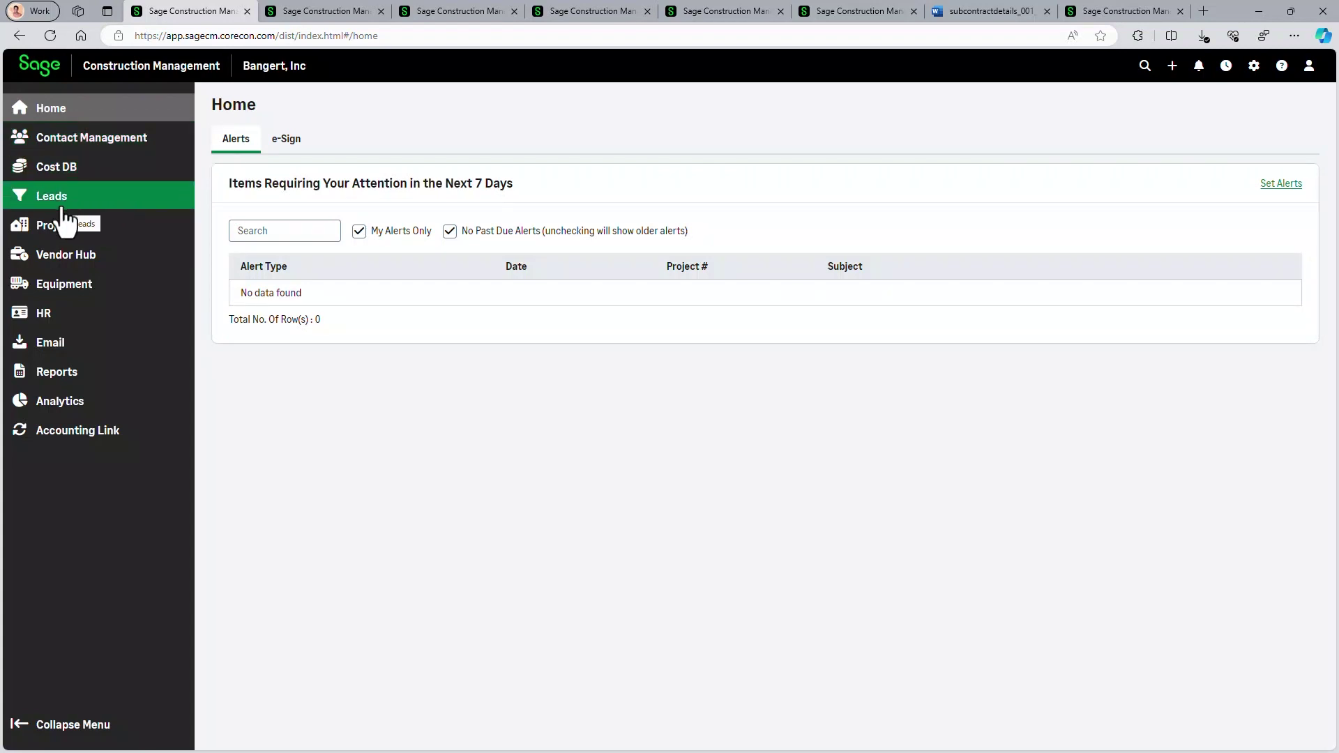
# From the Lead Info calendar, open the Yarmouth Storm Shelter lead's home page
pyautogui.click(324, 12)
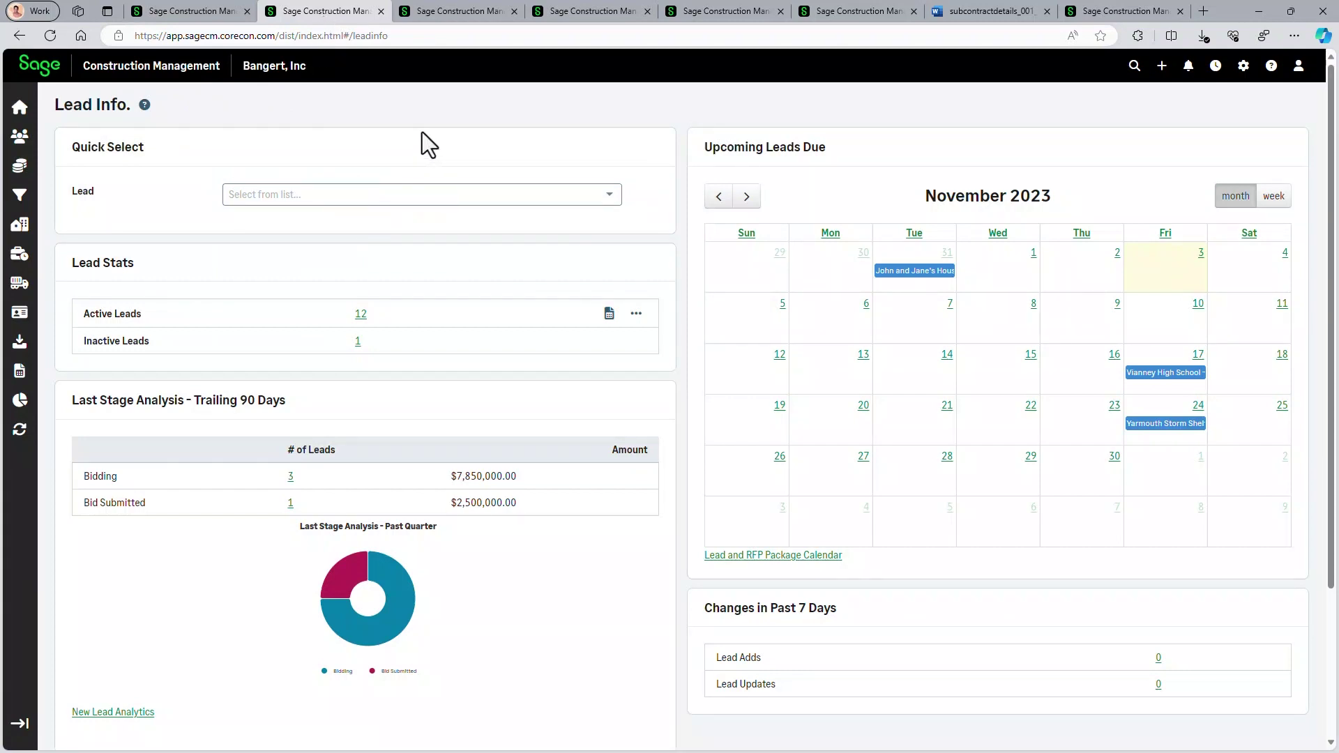
pyautogui.click(1167, 424)
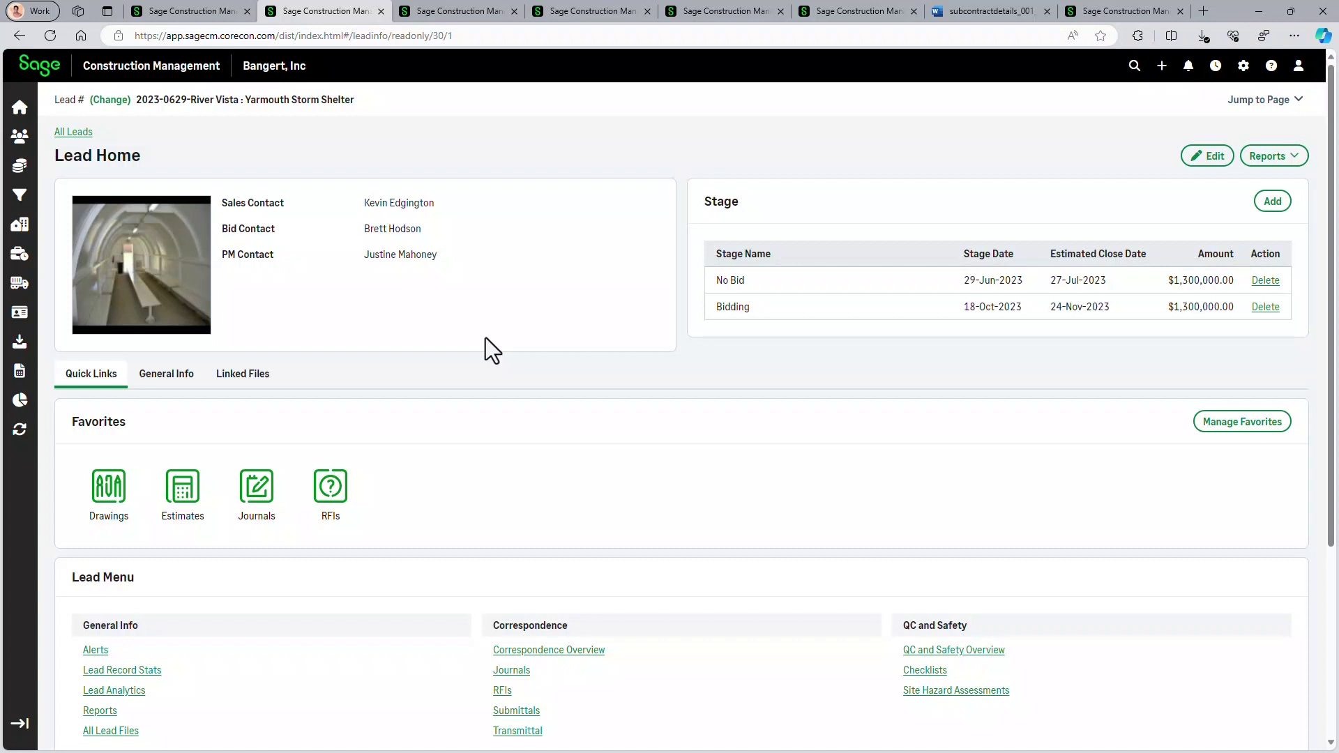
pyautogui.scroll(-1, 492, 382)
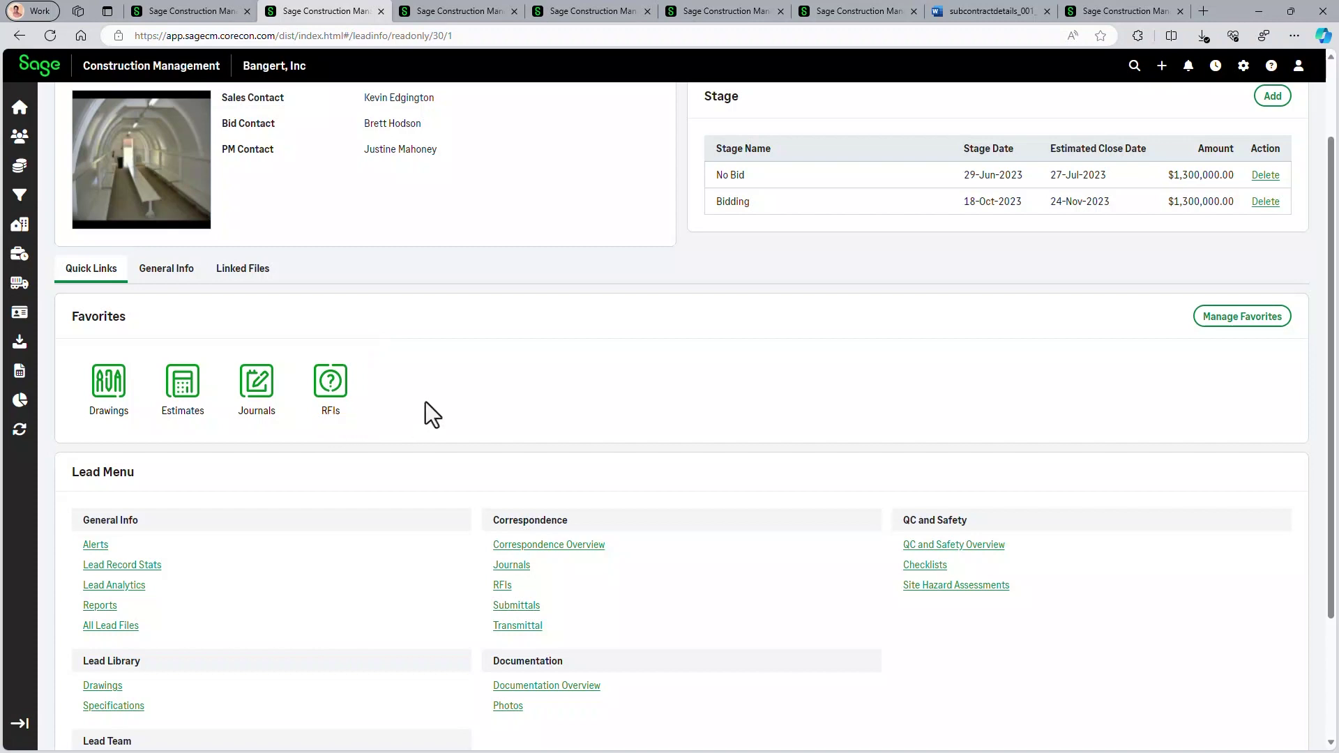
pyautogui.scroll(1, 424, 403)
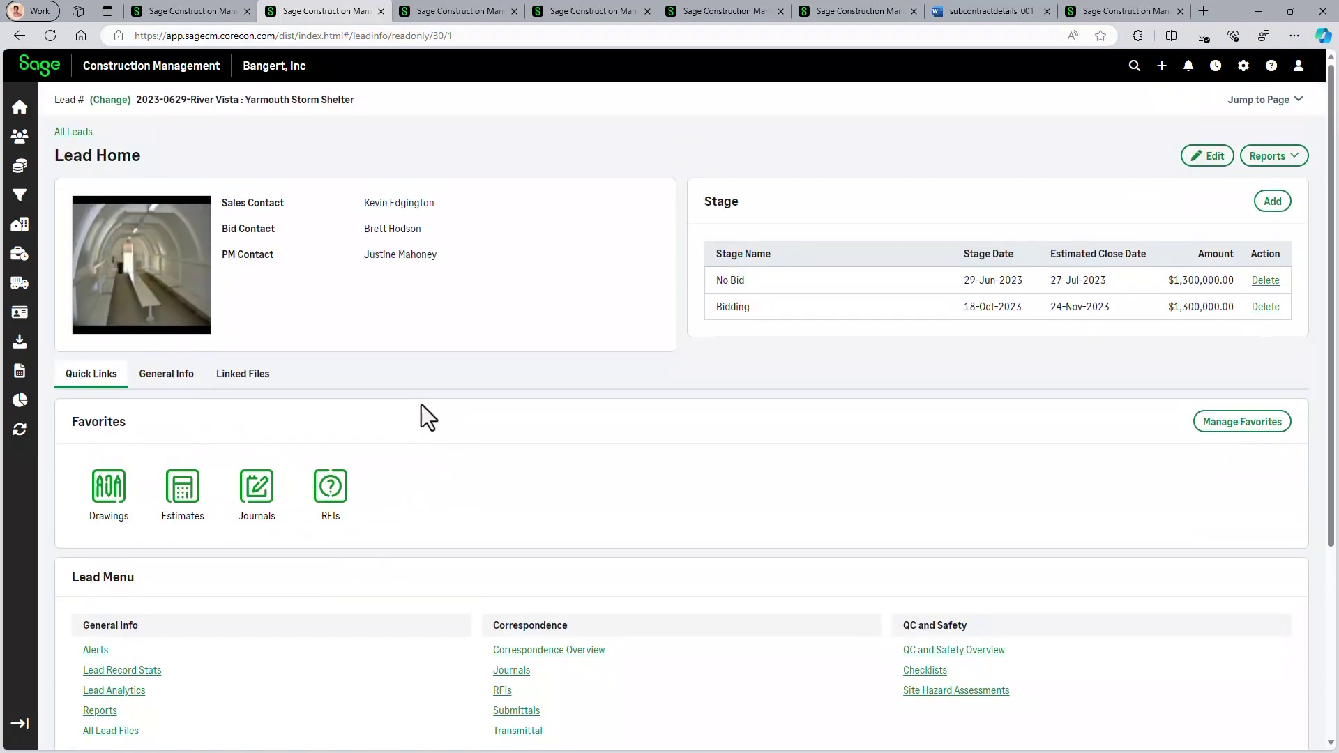
# Show Estimate # 001's cost summary, then its Bid Management RFP package listing
pyautogui.click(462, 17)
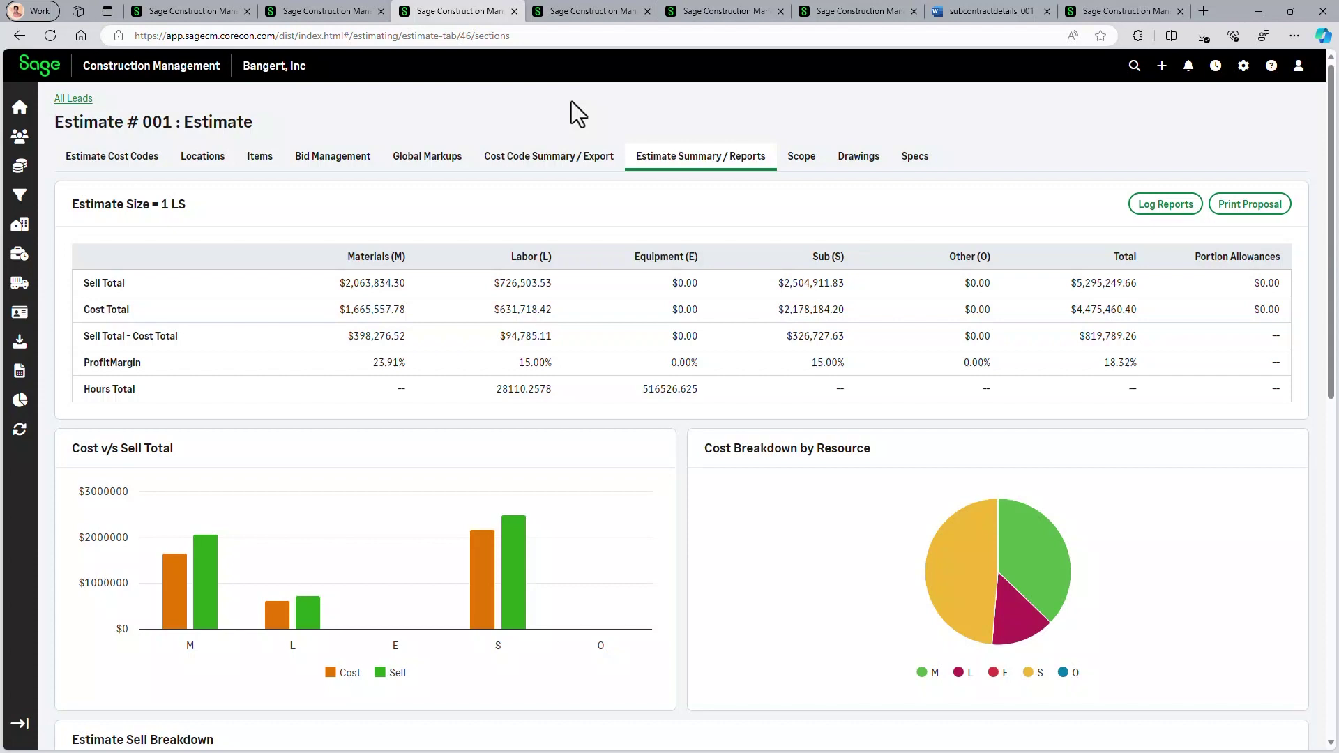
pyautogui.click(334, 160)
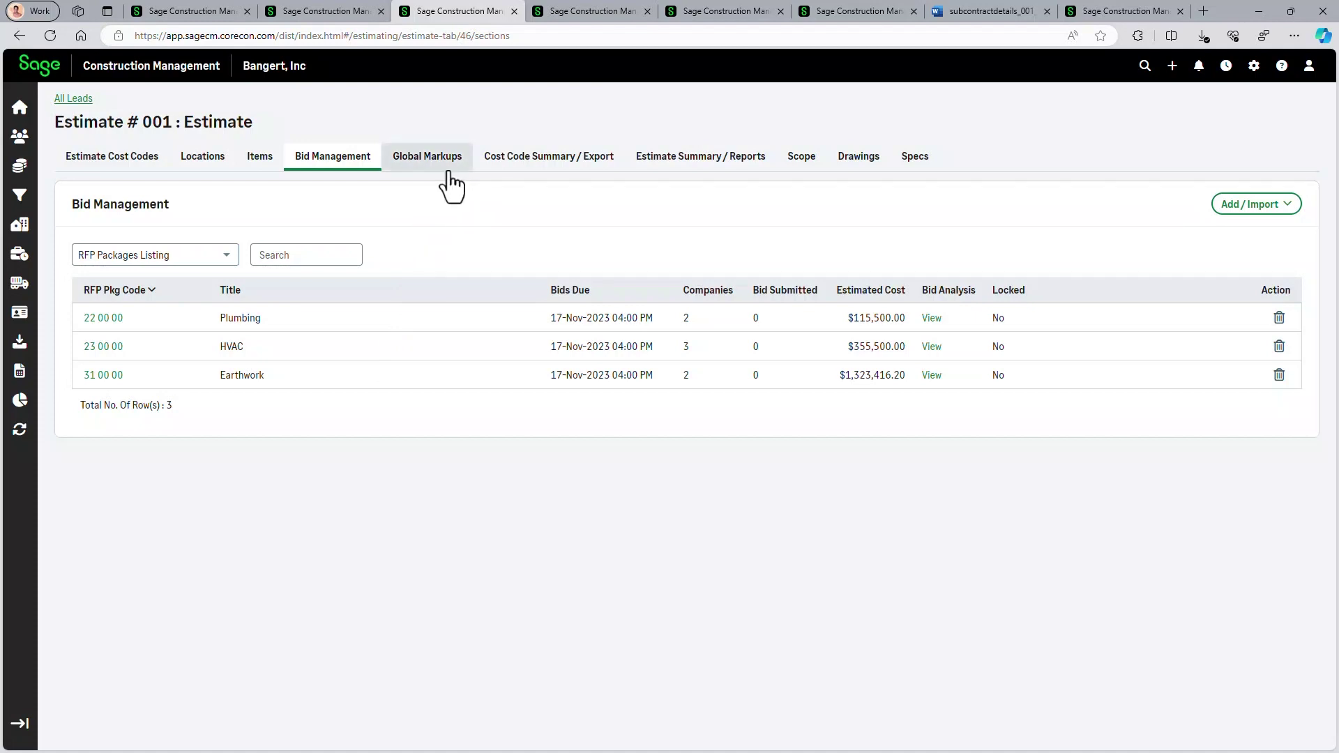
# From the Projects list, open the 24-950 Best Buy project's home page
pyautogui.click(576, 13)
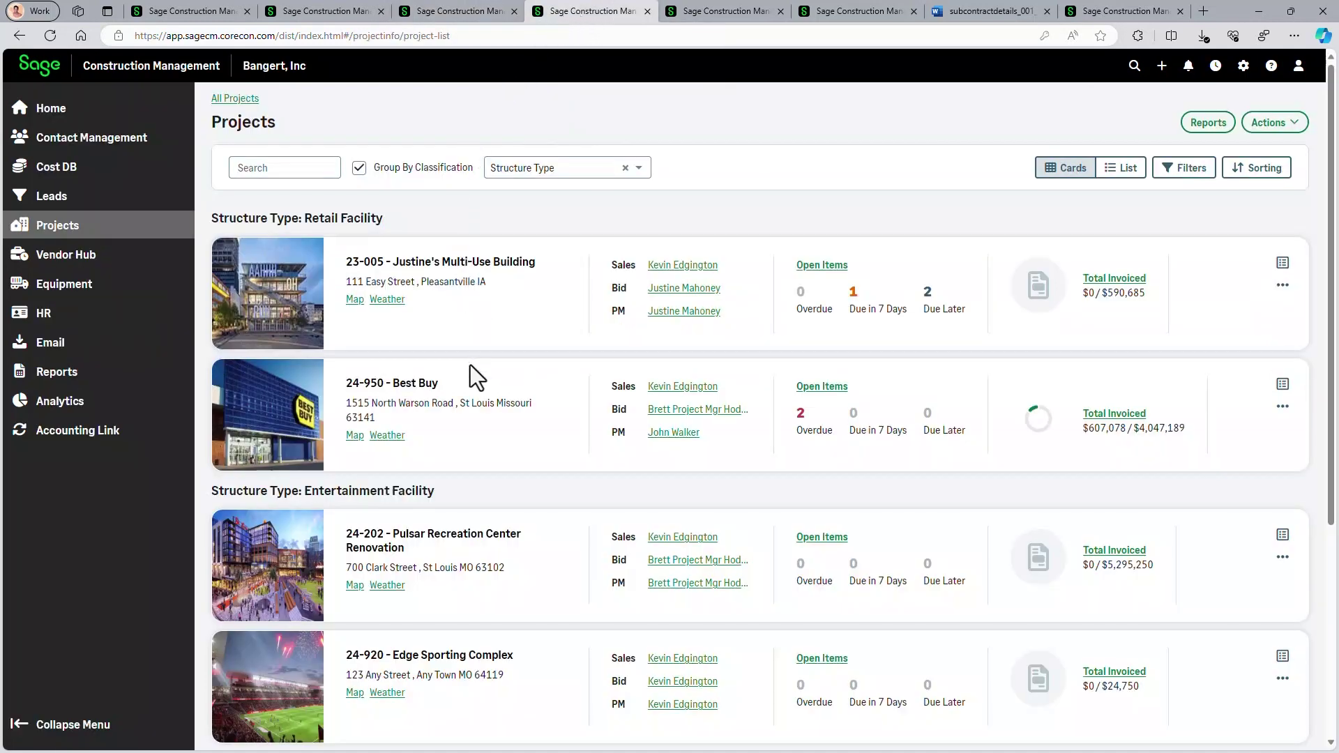
pyautogui.click(397, 385)
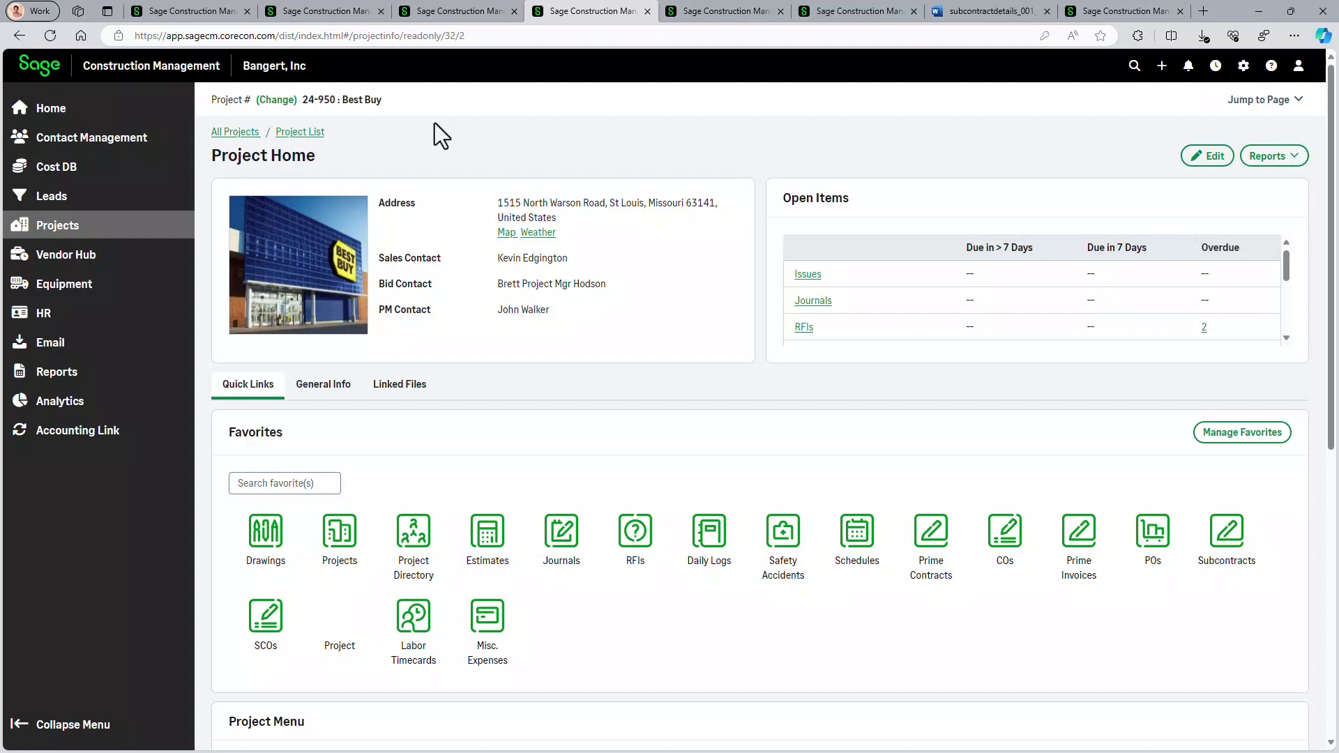
pyautogui.scroll(-1, 434, 122)
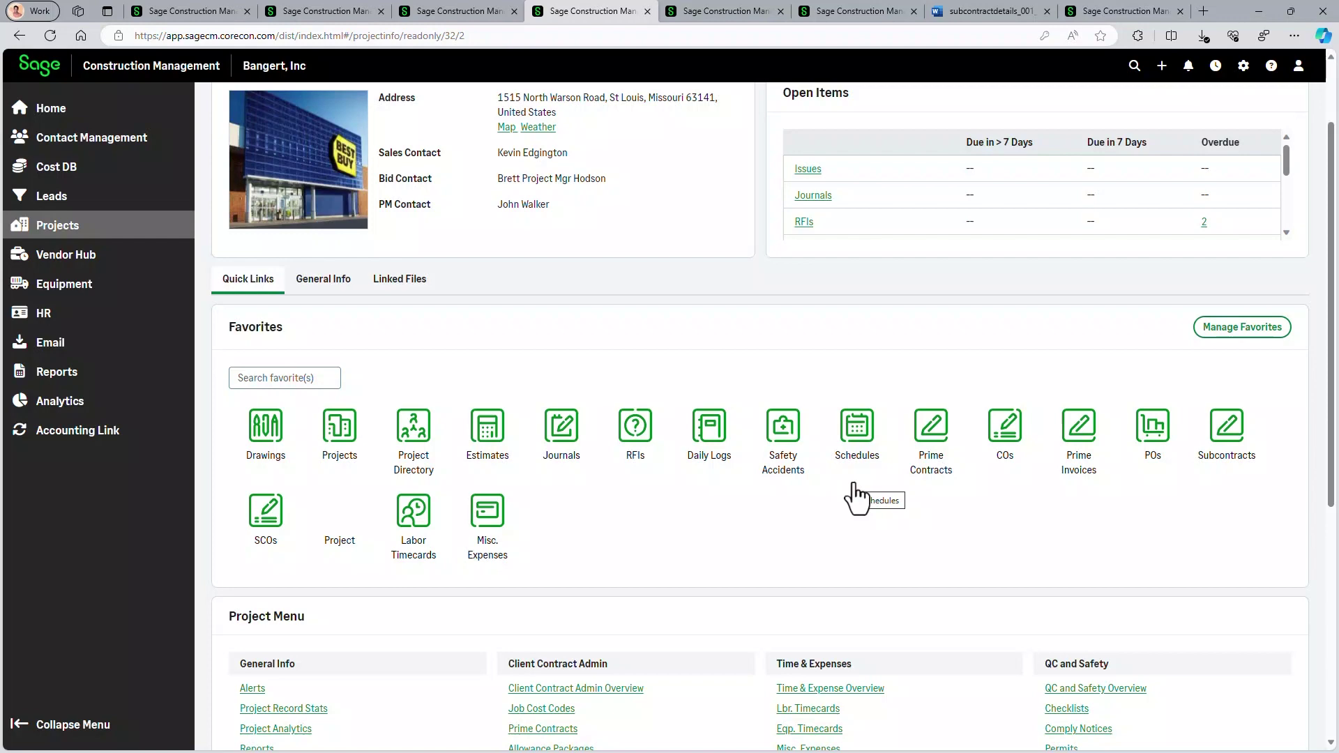
pyautogui.scroll(-1, 690, 485)
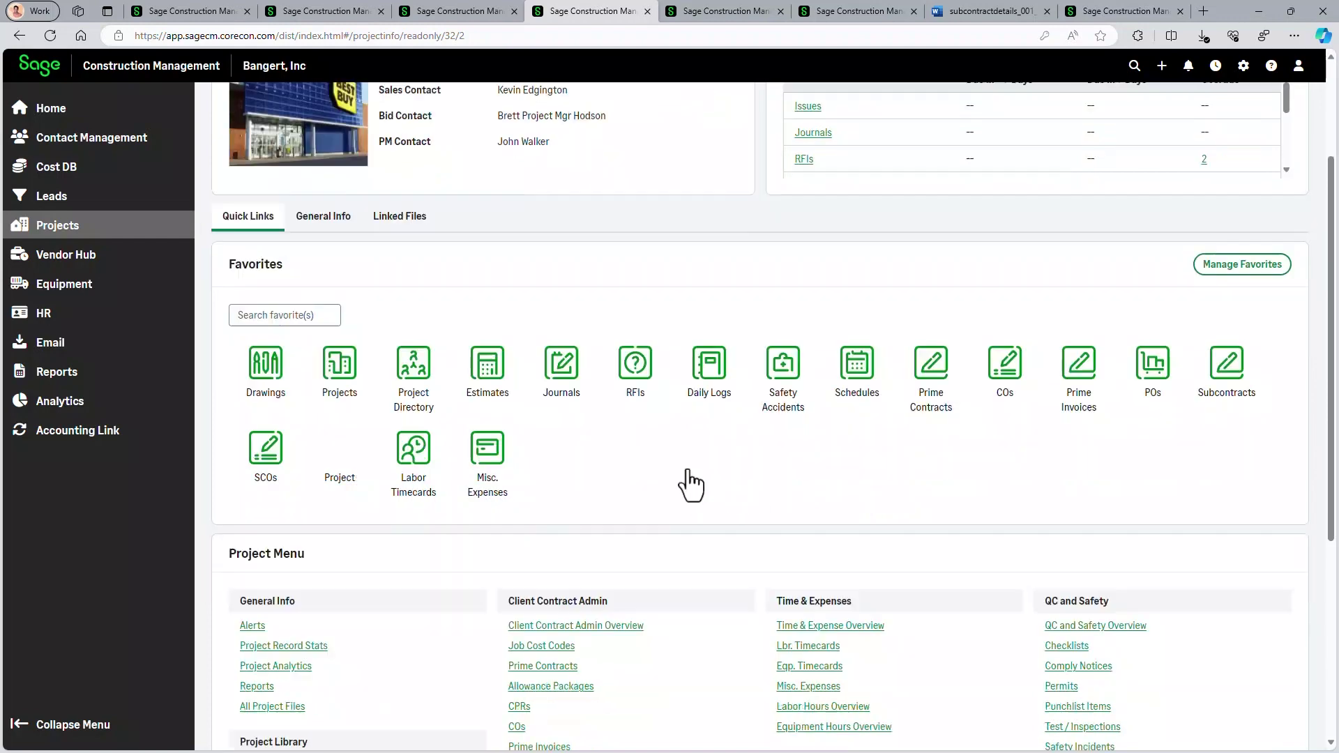
pyautogui.scroll(-1, 639, 417)
pyautogui.scroll(-1, 637, 417)
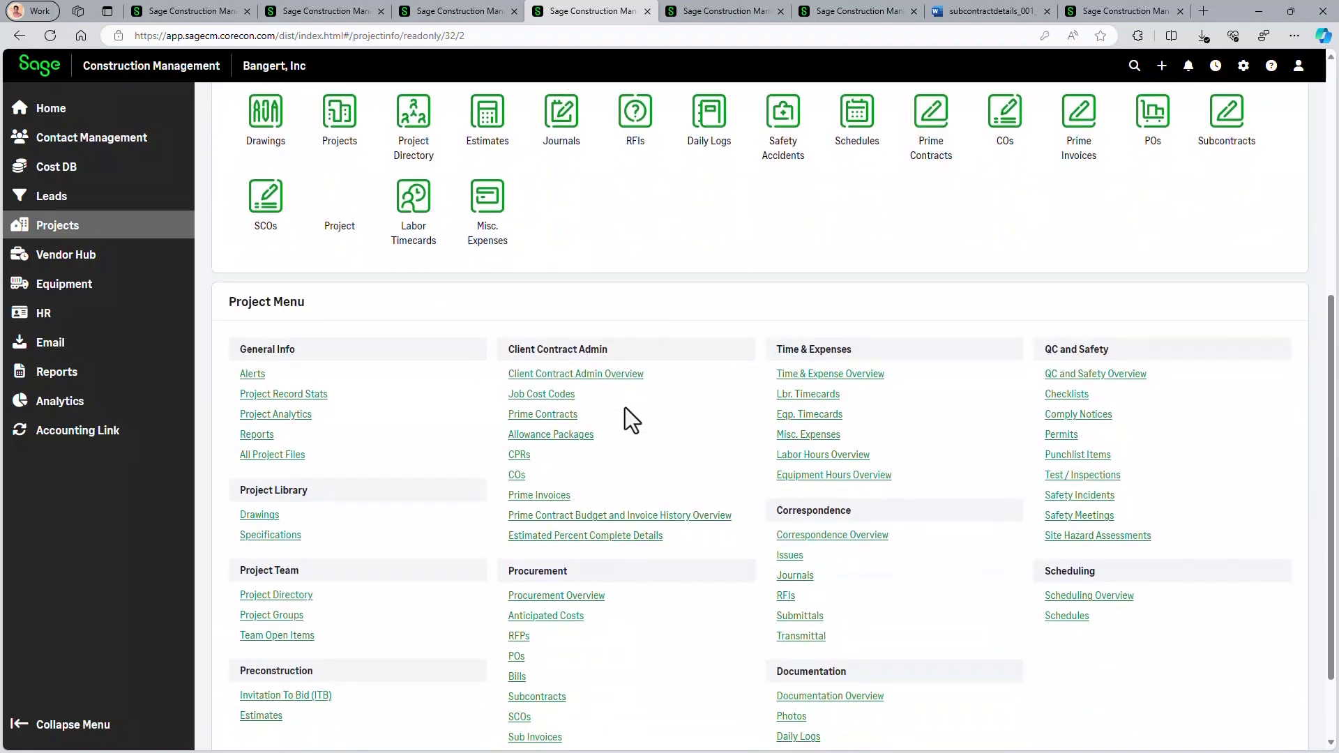
pyautogui.scroll(-1, 624, 406)
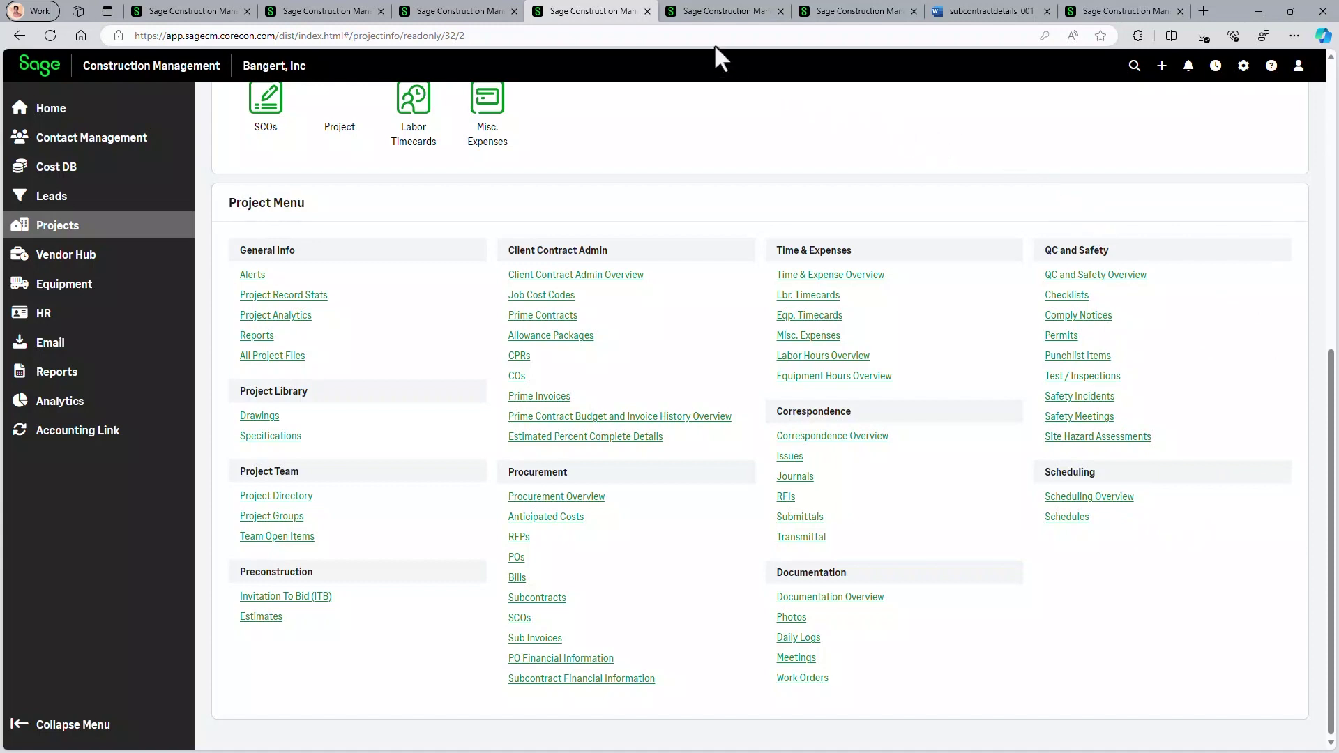
# View the 001: Original Schedule Gantt, then Subcontract # 001 for High Peak Plumbing
pyautogui.click(1092, 17)
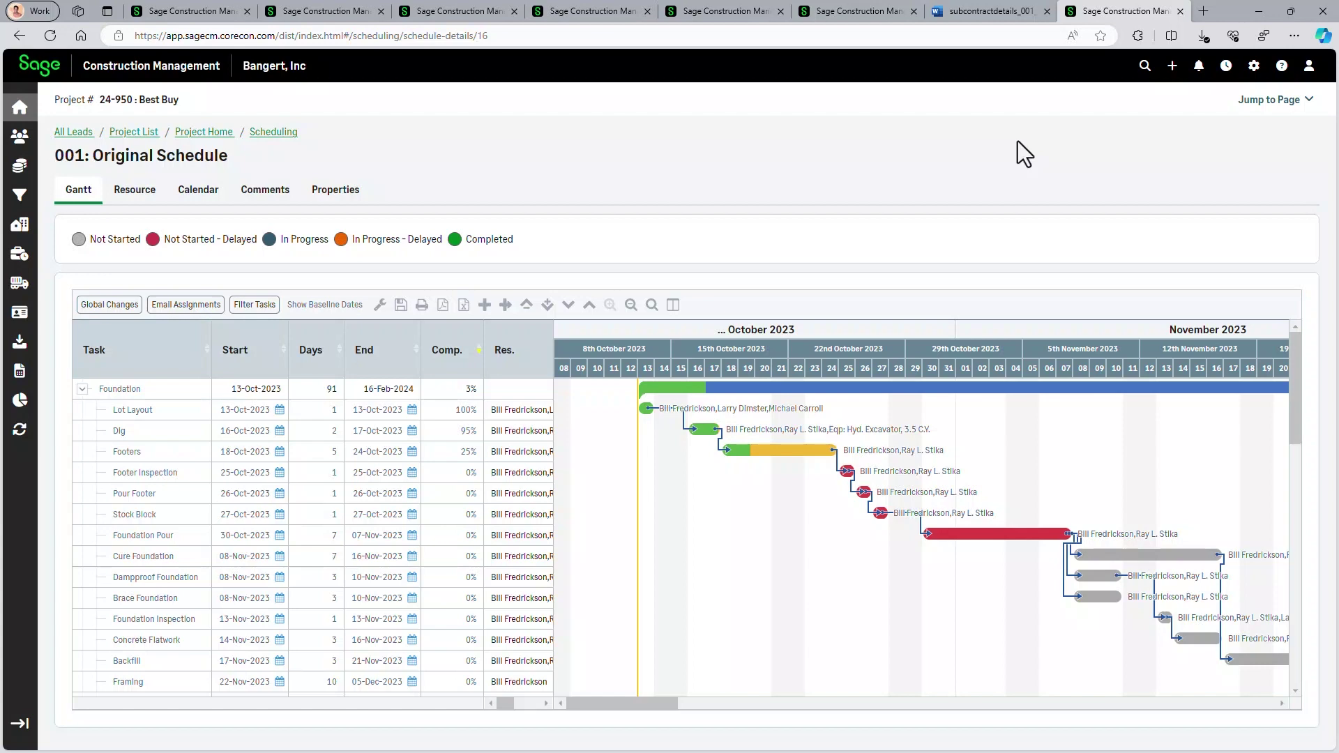
pyautogui.click(829, 16)
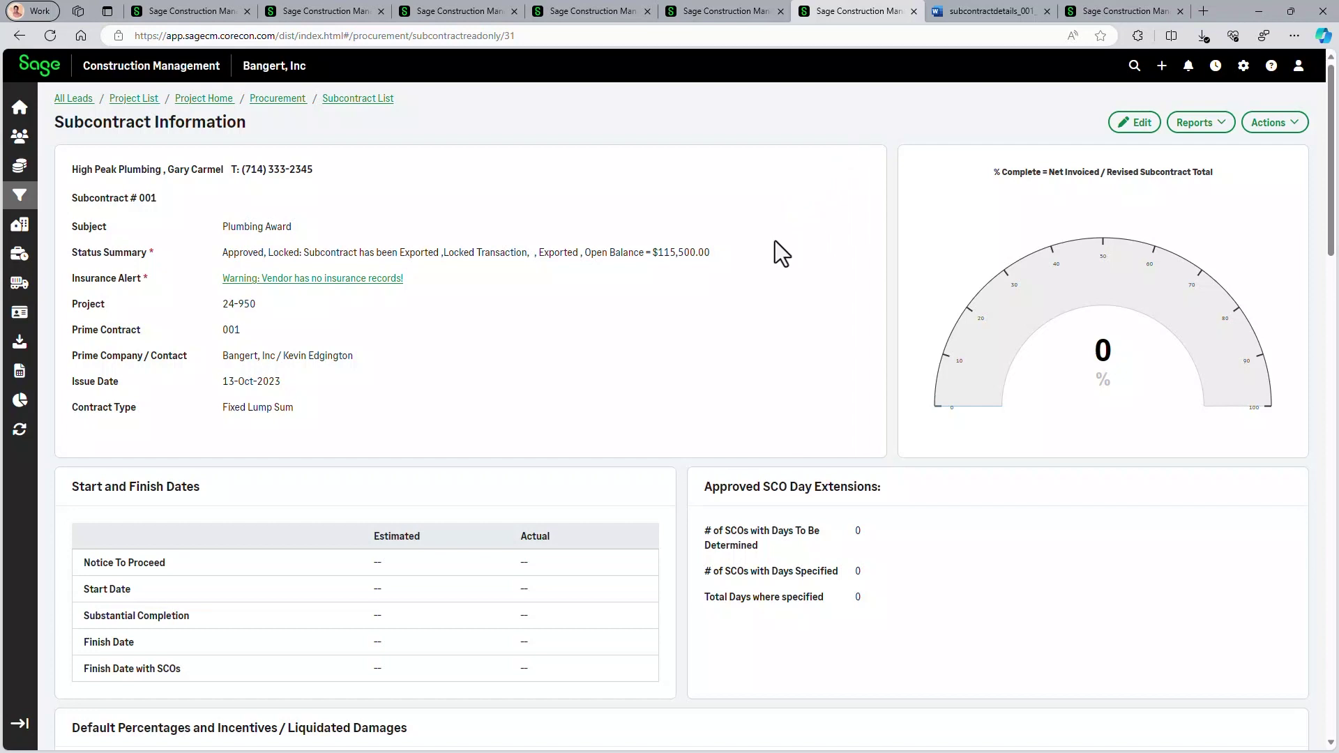
# Show the exported subcontract details document in the browser's Word viewer
pyautogui.click(964, 16)
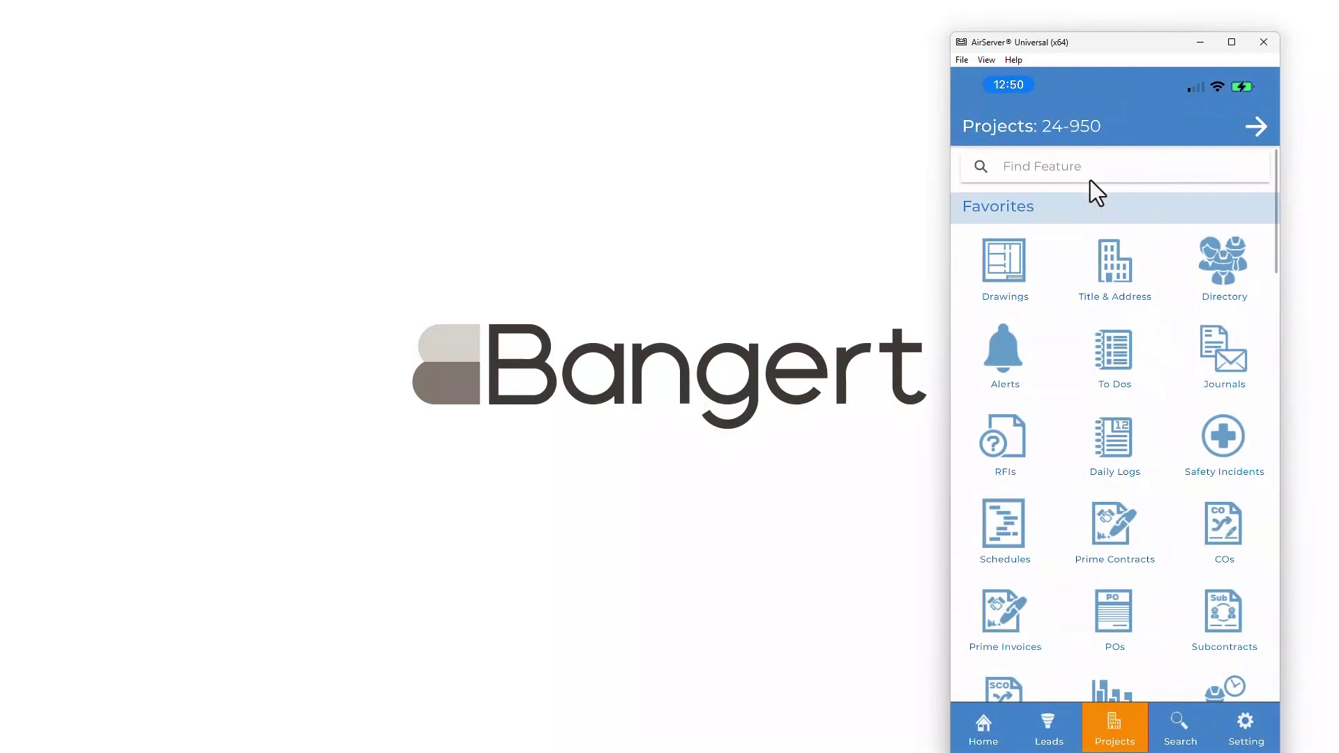
pyautogui.scroll(-1, 1090, 180)
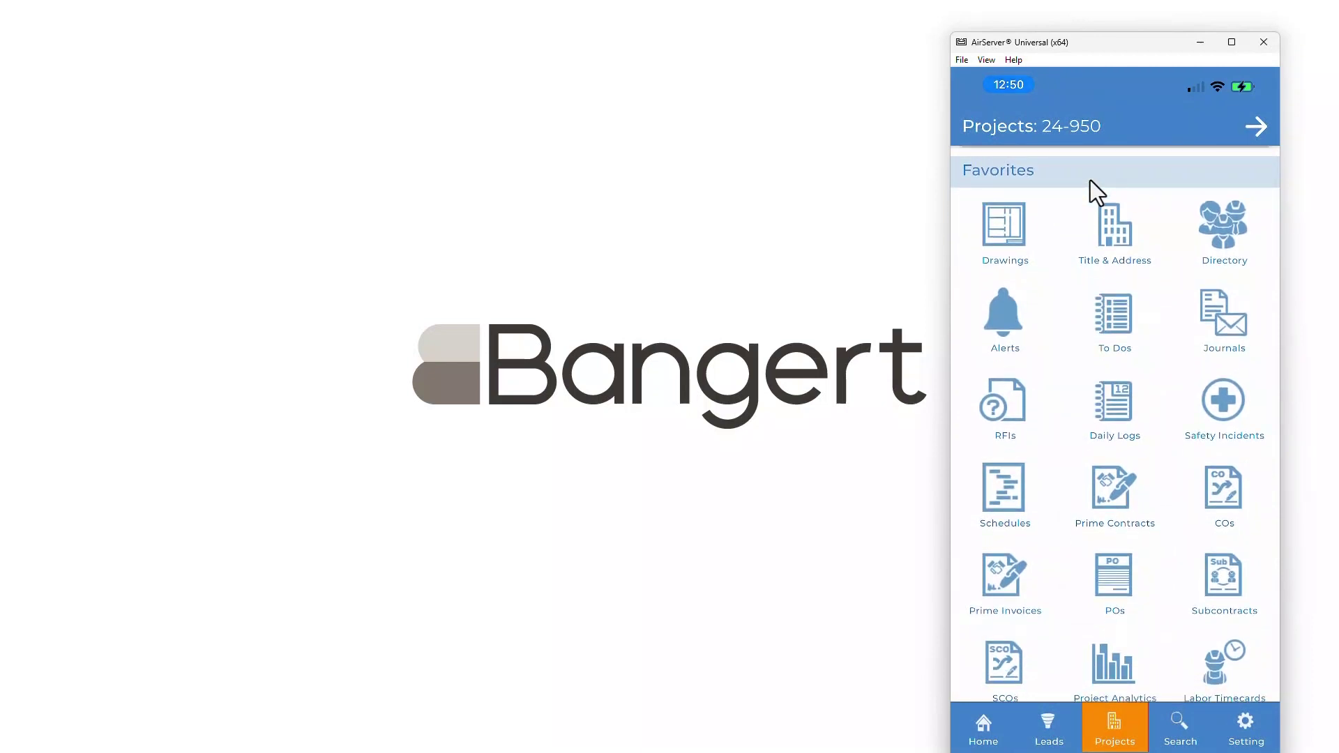
pyautogui.scroll(-1, 1090, 180)
pyautogui.scroll(-2, 1091, 180)
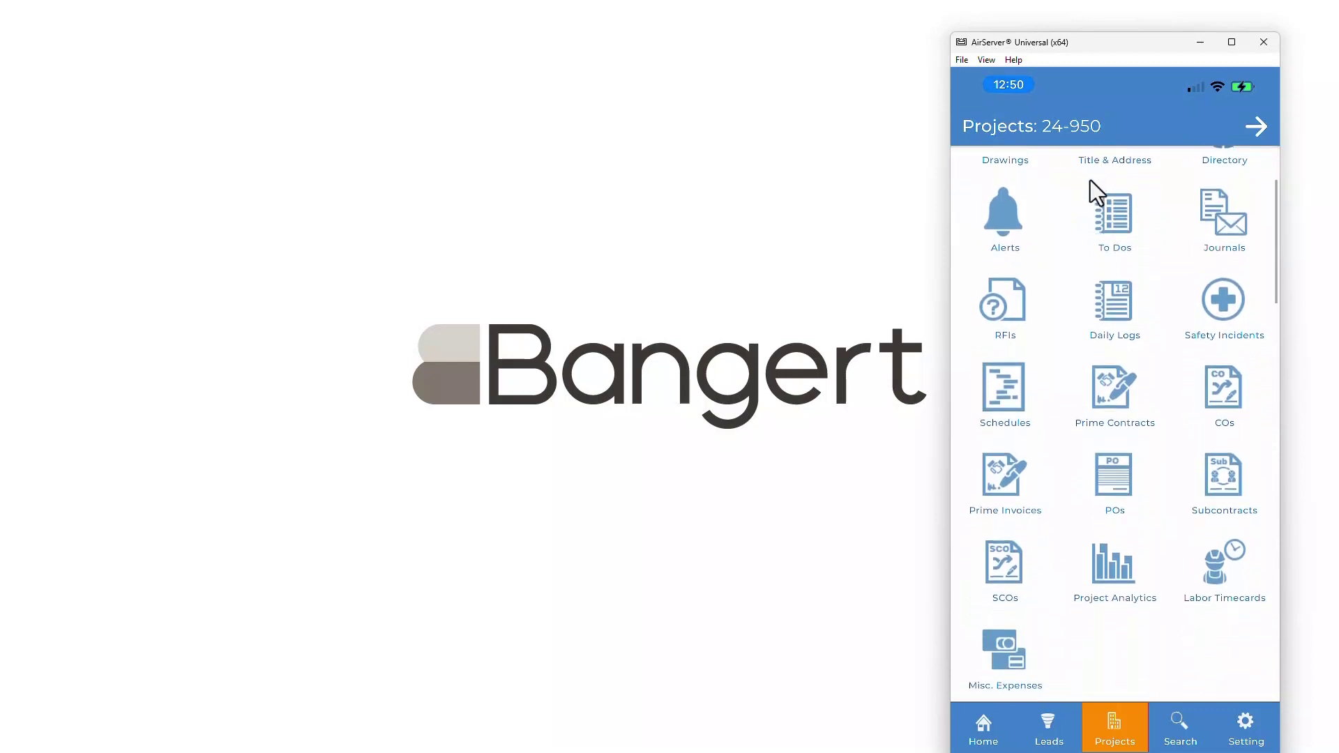
pyautogui.scroll(-2, 1091, 180)
pyautogui.scroll(-2, 1090, 179)
pyautogui.scroll(-3, 1090, 179)
pyautogui.scroll(-1, 1090, 179)
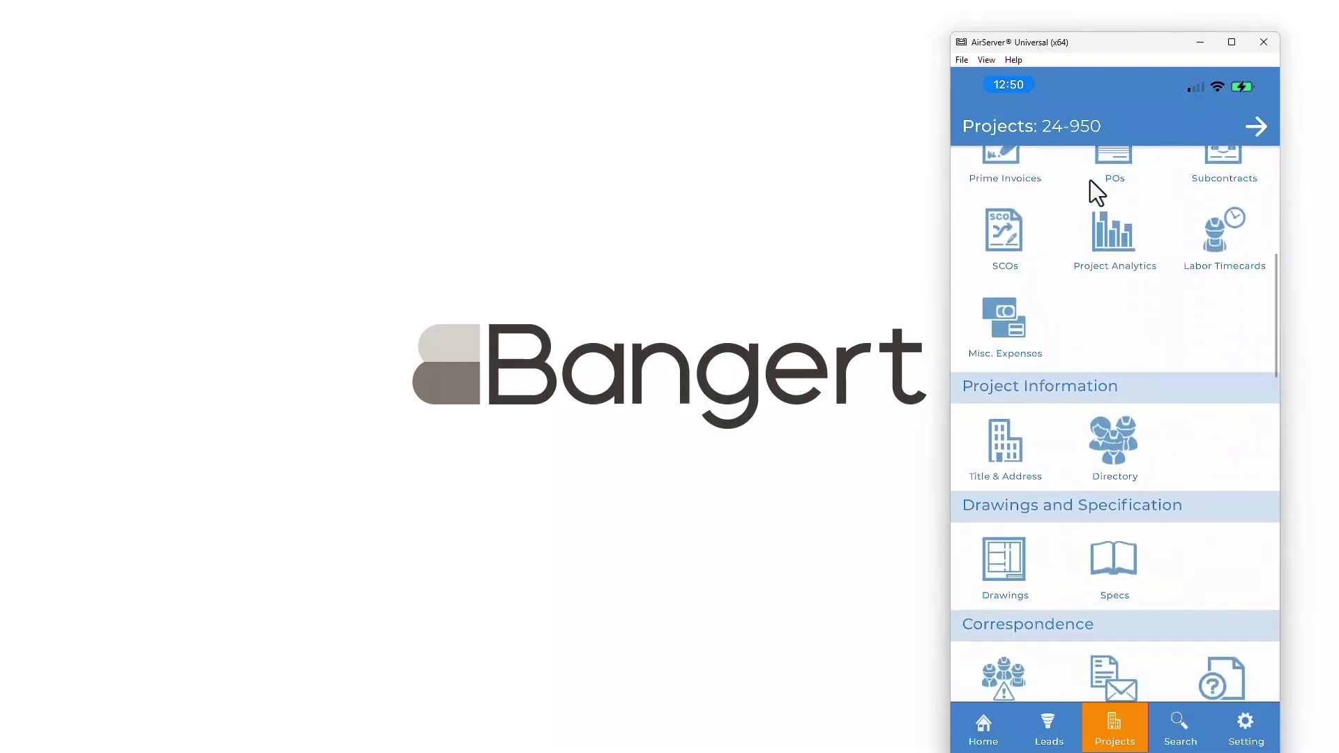
pyautogui.scroll(-2, 1090, 180)
pyautogui.scroll(-1, 1090, 180)
pyautogui.scroll(-1, 1090, 179)
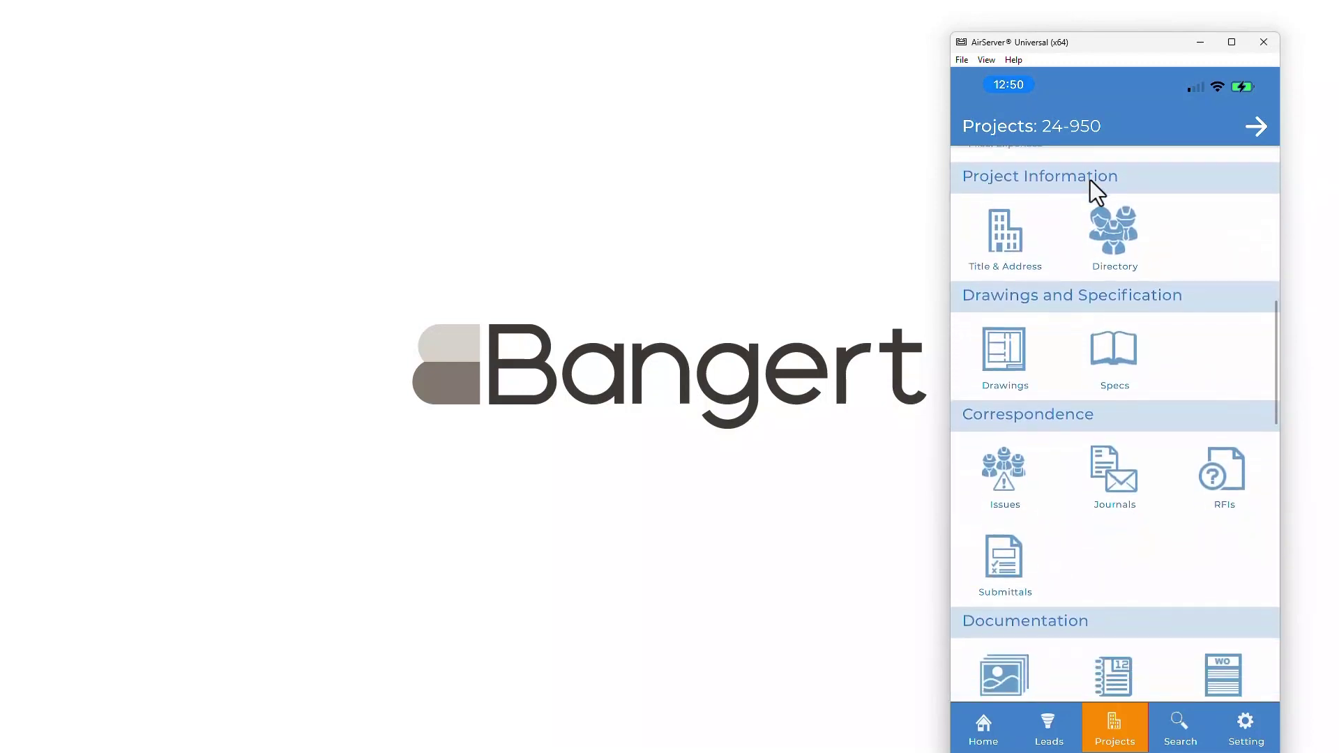
pyautogui.scroll(-1, 1090, 180)
pyautogui.scroll(-1, 1090, 188)
pyautogui.scroll(-1, 1091, 189)
pyautogui.scroll(-2, 1090, 189)
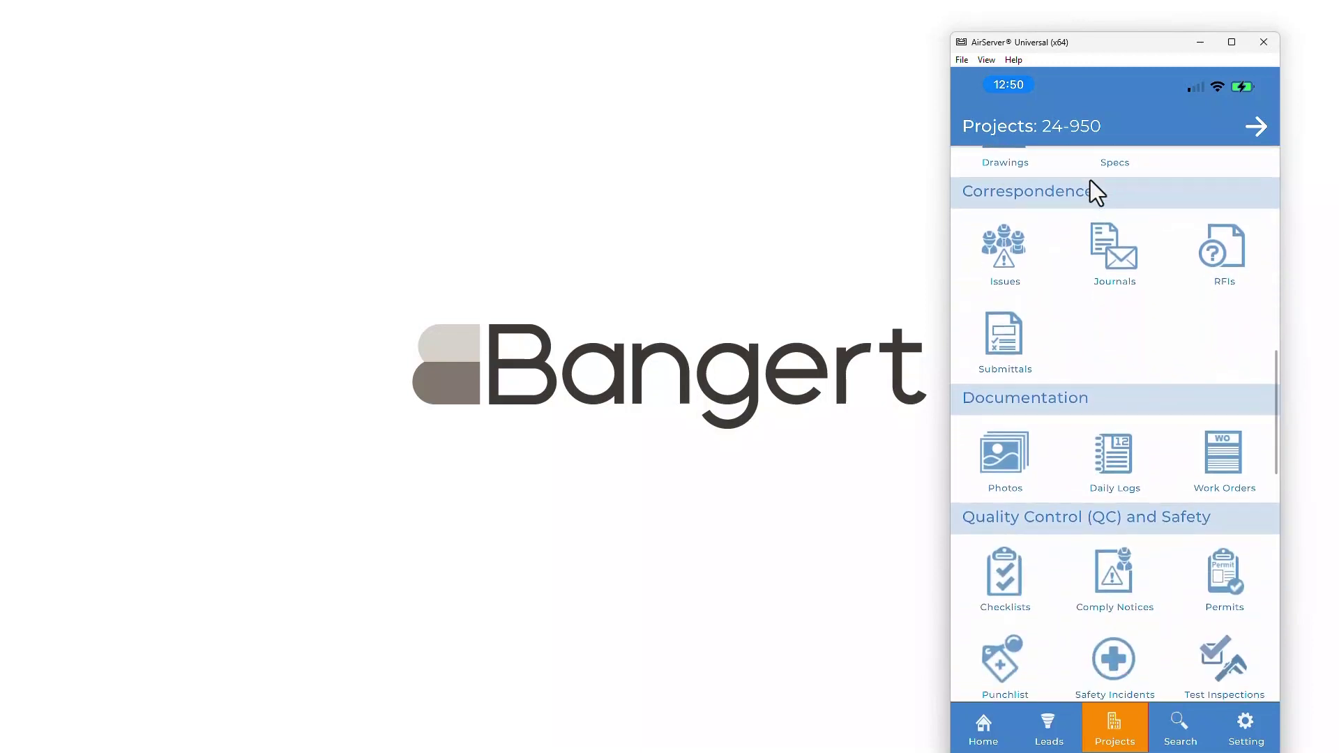
pyautogui.scroll(-2, 1090, 189)
pyautogui.scroll(-3, 1090, 180)
pyautogui.scroll(-2, 1090, 180)
pyautogui.scroll(-3, 1090, 180)
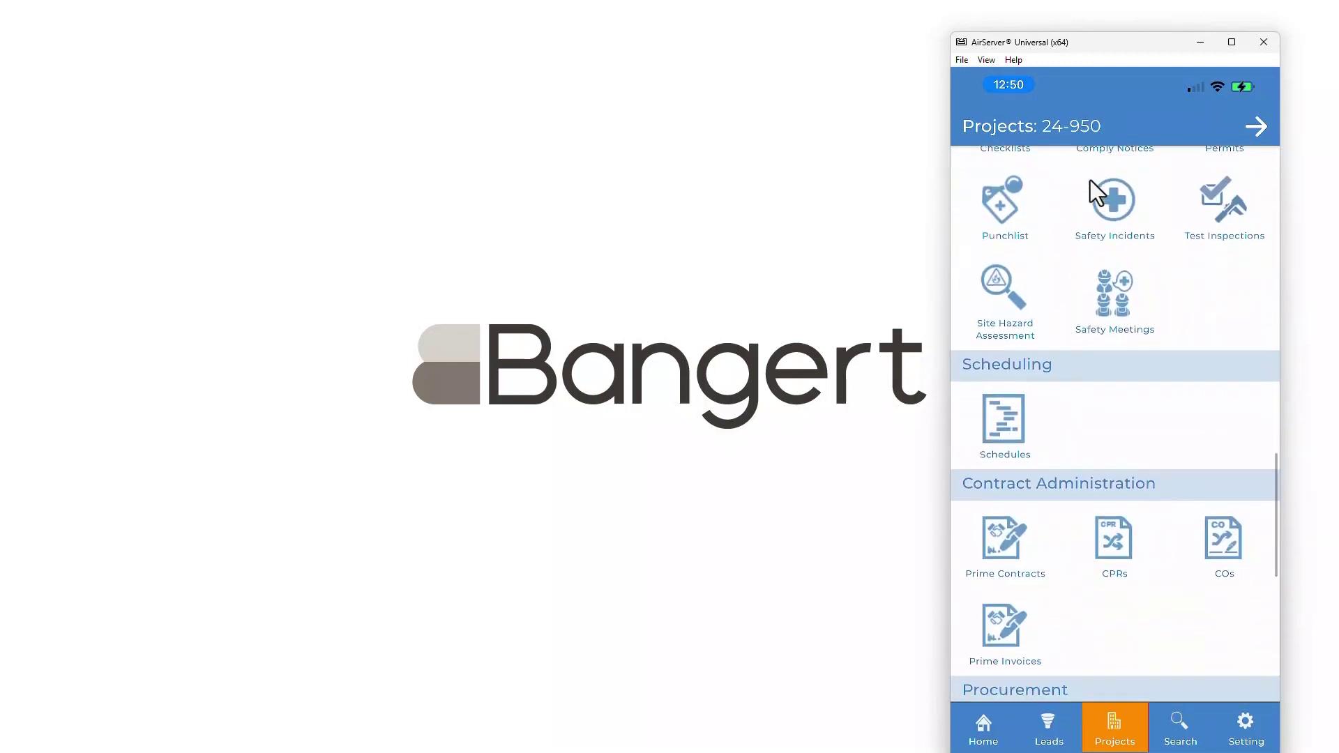
pyautogui.scroll(-2, 1090, 180)
pyautogui.scroll(-3, 1090, 180)
pyautogui.scroll(-2, 1090, 180)
pyautogui.scroll(10, 1090, 181)
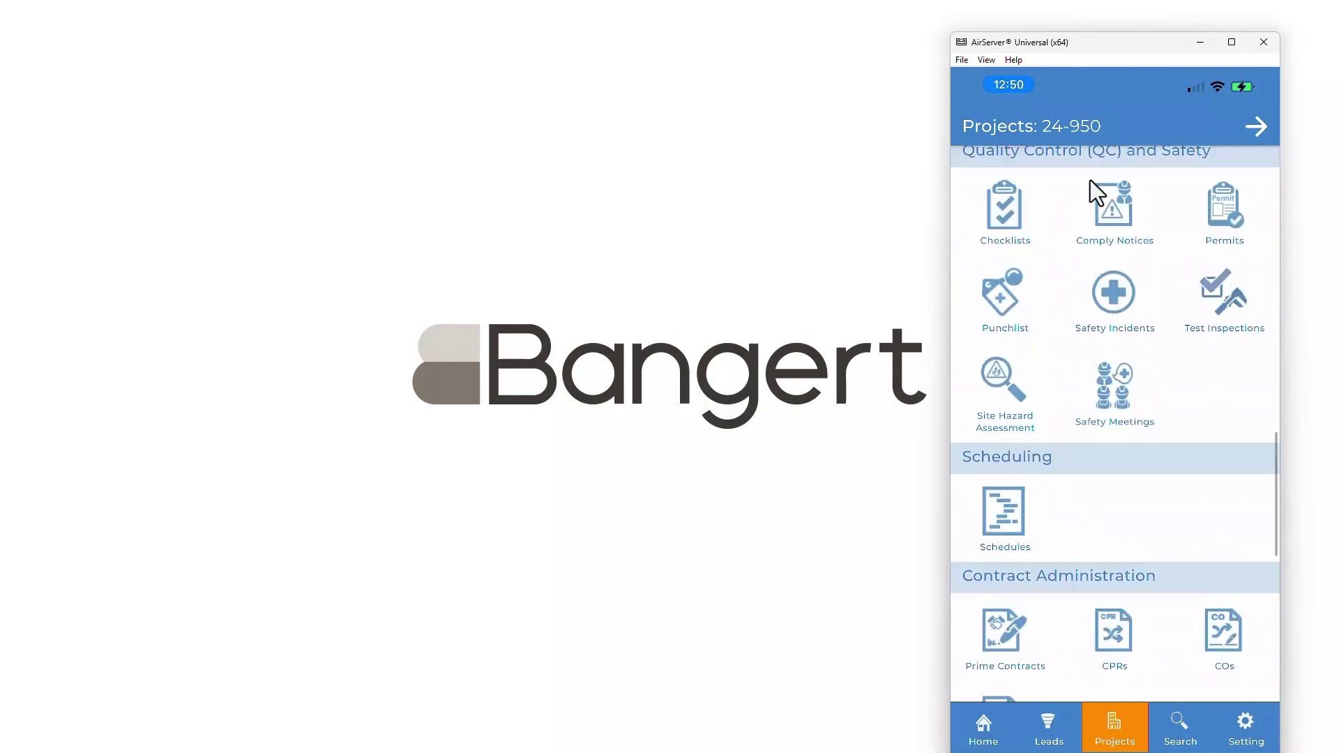
pyautogui.scroll(9, 1090, 180)
pyautogui.scroll(5, 1090, 180)
pyautogui.scroll(5, 1090, 180)
pyautogui.scroll(3, 1089, 180)
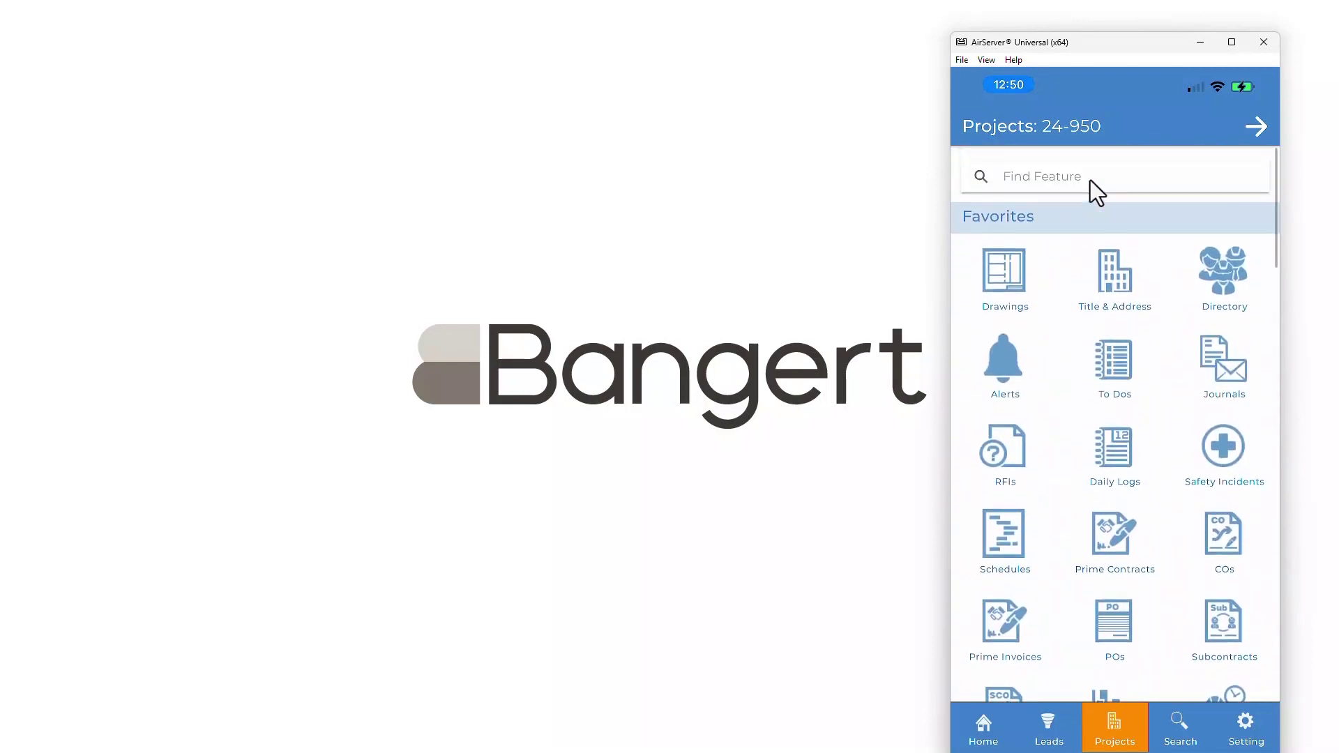